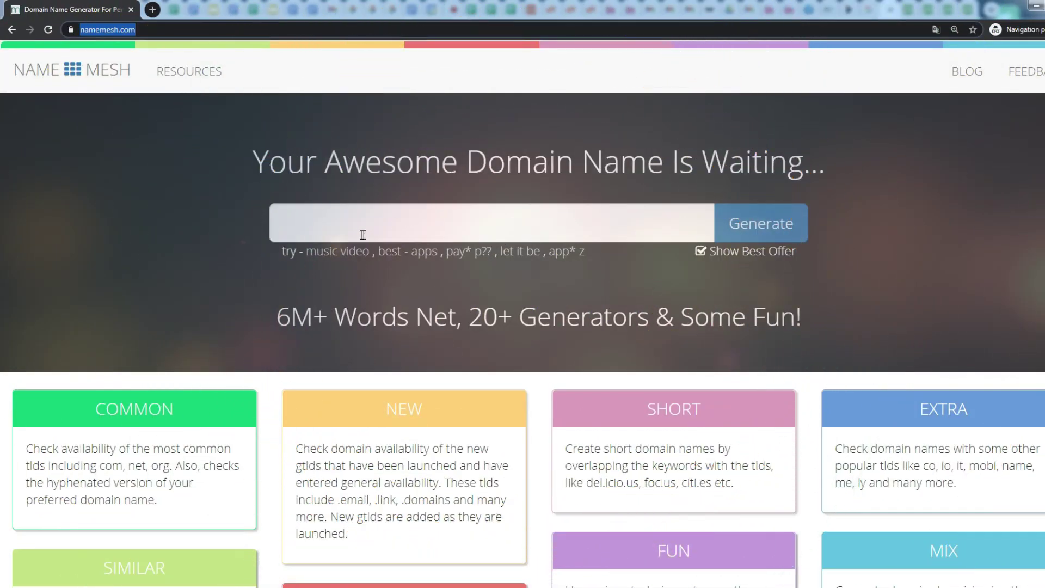
Step: Search NameMesh for 'digicom' and review adigicom.com's availability details
left_click(344, 225)
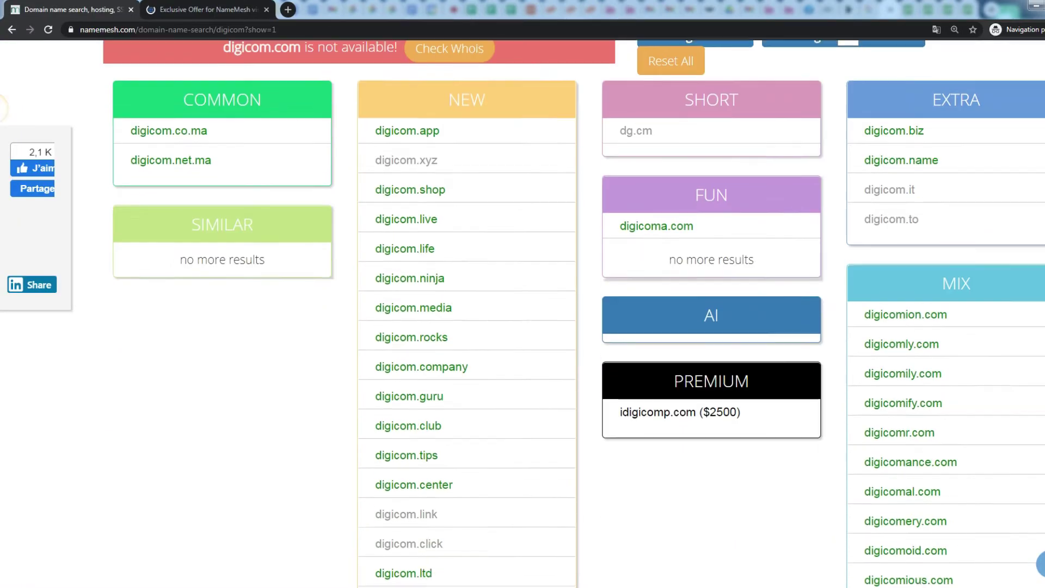
scroll(523, 327, "down", 4)
scroll(523, 326, "down", 2)
scroll(522, 326, "down", 2)
scroll(523, 327, "down", 3)
scroll(523, 327, "down", 2)
scroll(523, 327, "down", 2)
scroll(523, 327, "up", 2)
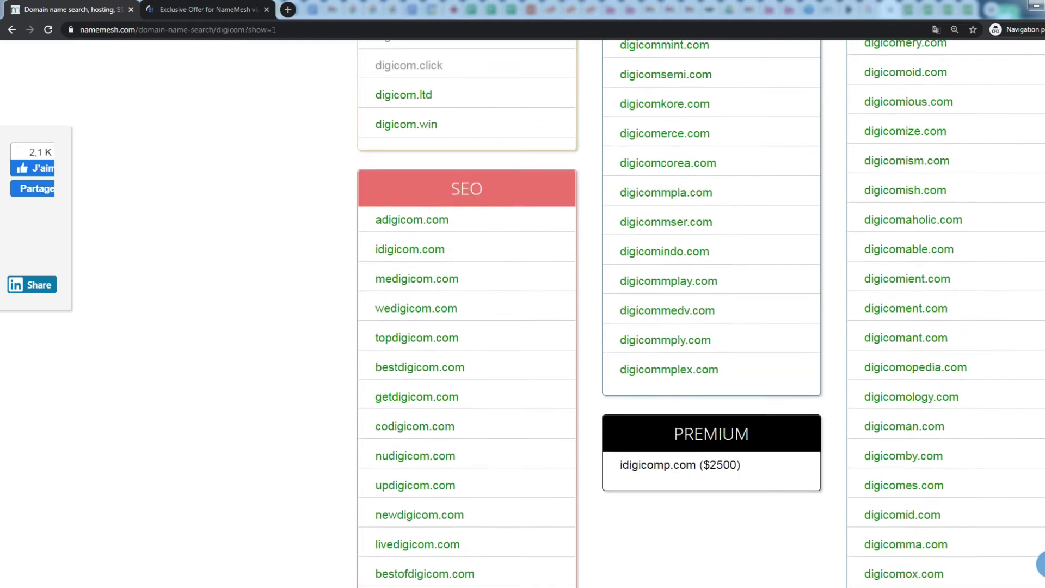
scroll(523, 326, "up", 2)
scroll(523, 327, "up", 2)
scroll(522, 327, "up", 2)
scroll(523, 327, "up", 3)
scroll(523, 327, "up", 2)
scroll(522, 327, "up", 2)
scroll(609, 326, "down", 4)
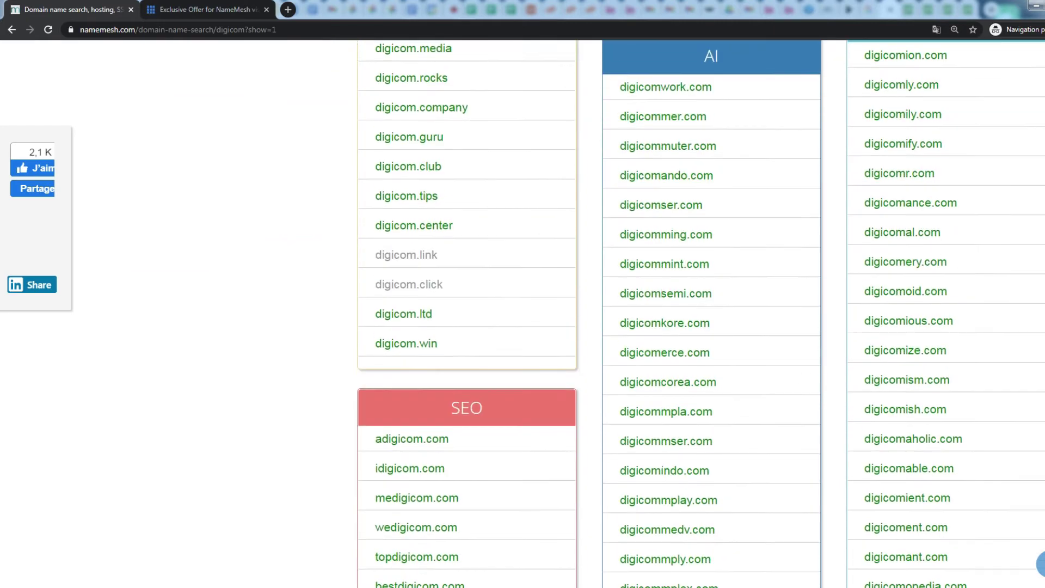
scroll(609, 326, "down", 1)
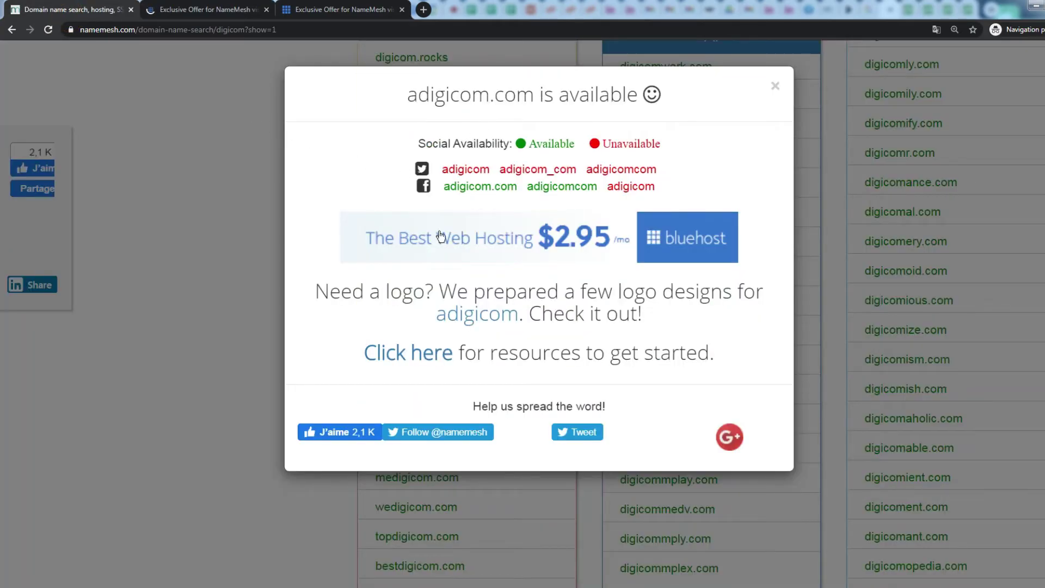
left_click(776, 87)
scroll(776, 245, "up", 1)
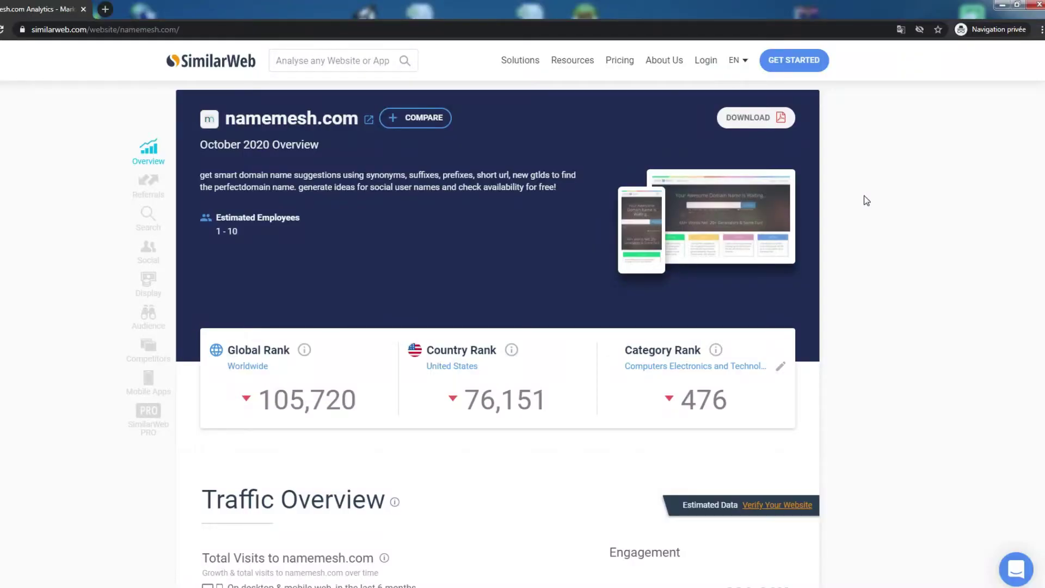
scroll(864, 196, "down", 2)
scroll(864, 195, "down", 2)
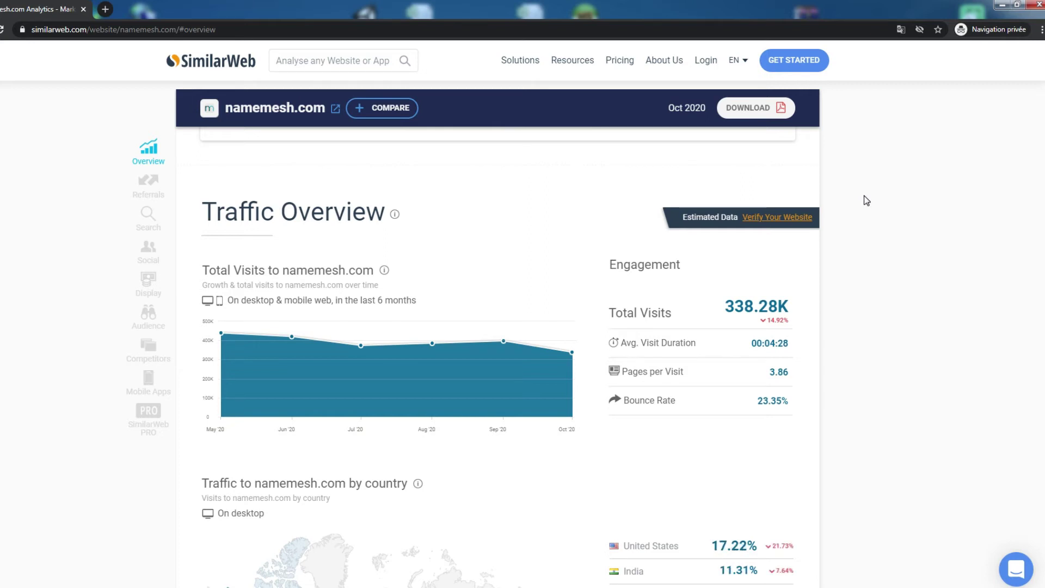
scroll(867, 201, "up", 2)
scroll(866, 200, "up", 1)
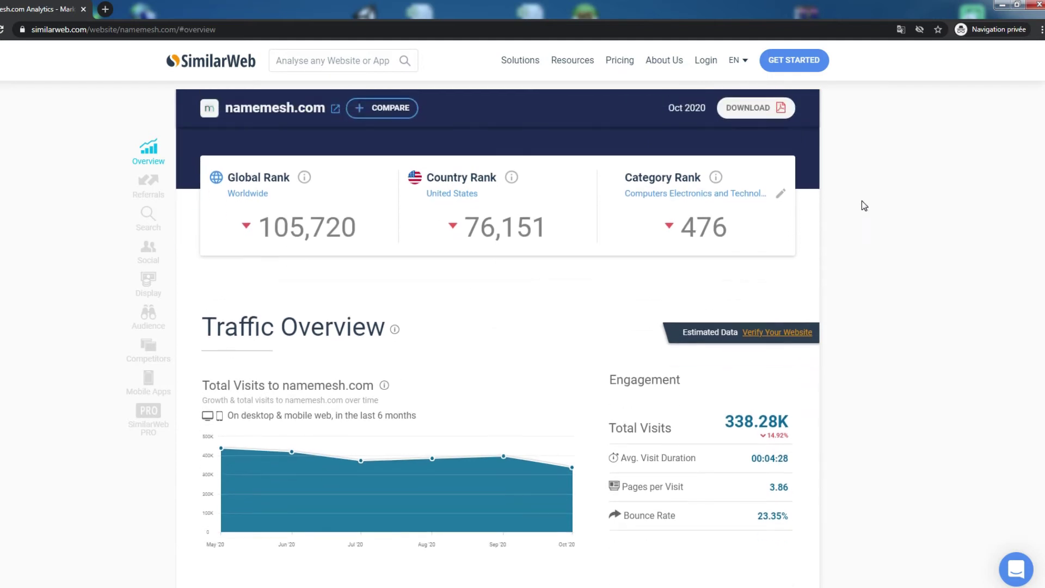
scroll(861, 202, "down", 1)
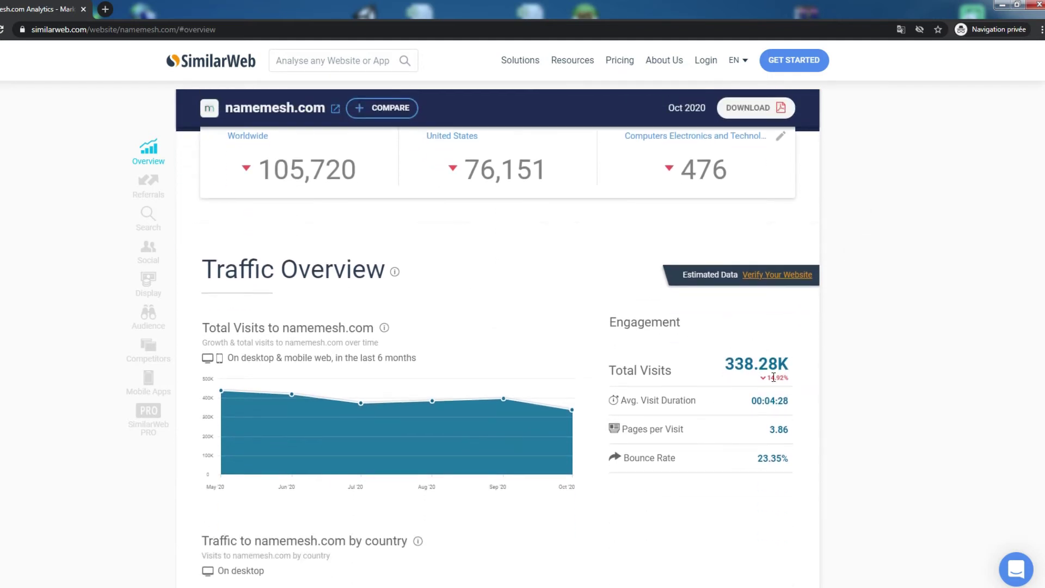
scroll(774, 376, "down", 2)
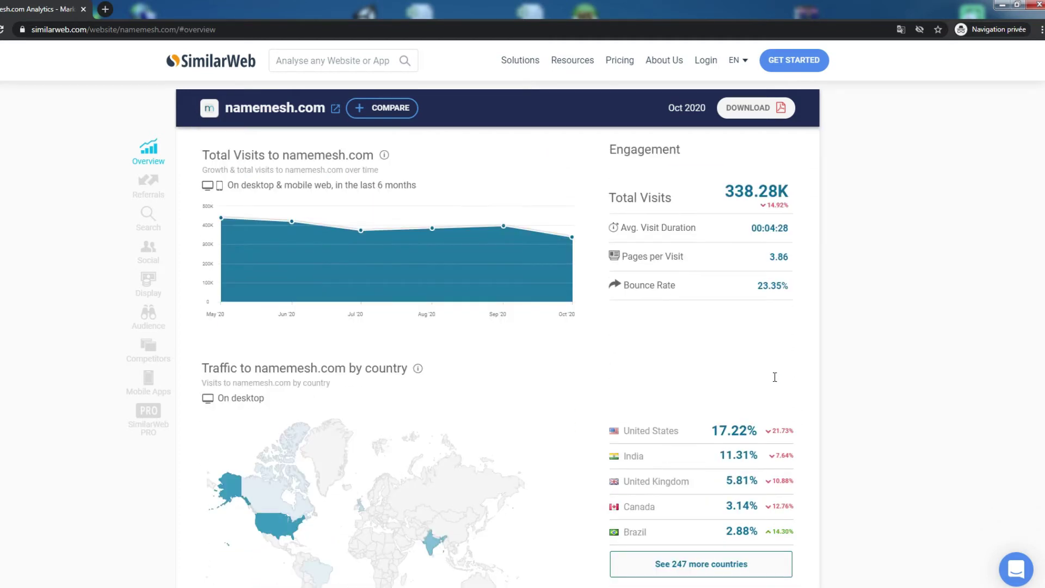
scroll(773, 376, "down", 2)
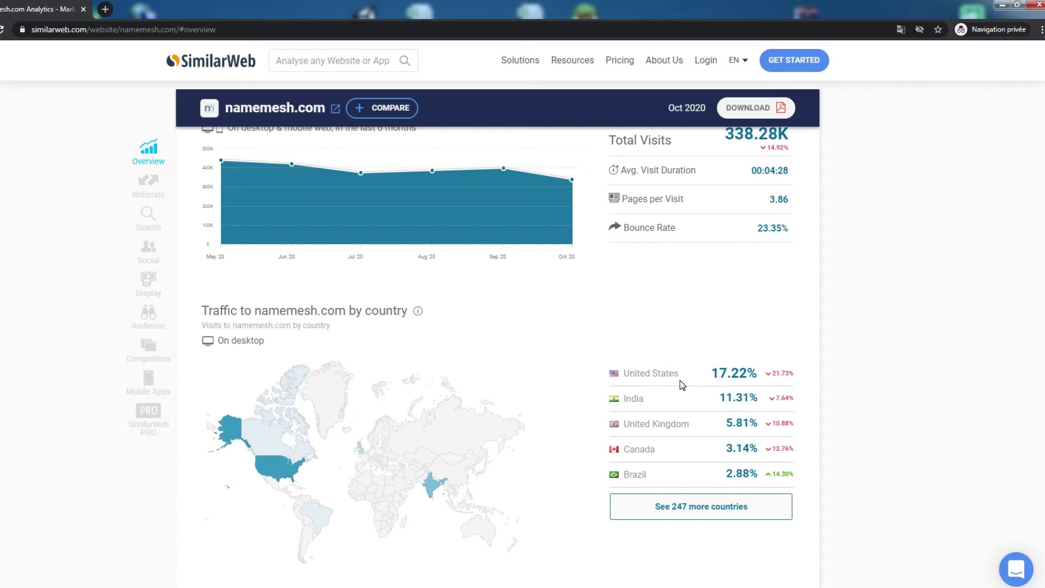
scroll(680, 380, "down", 2)
scroll(680, 380, "down", 1)
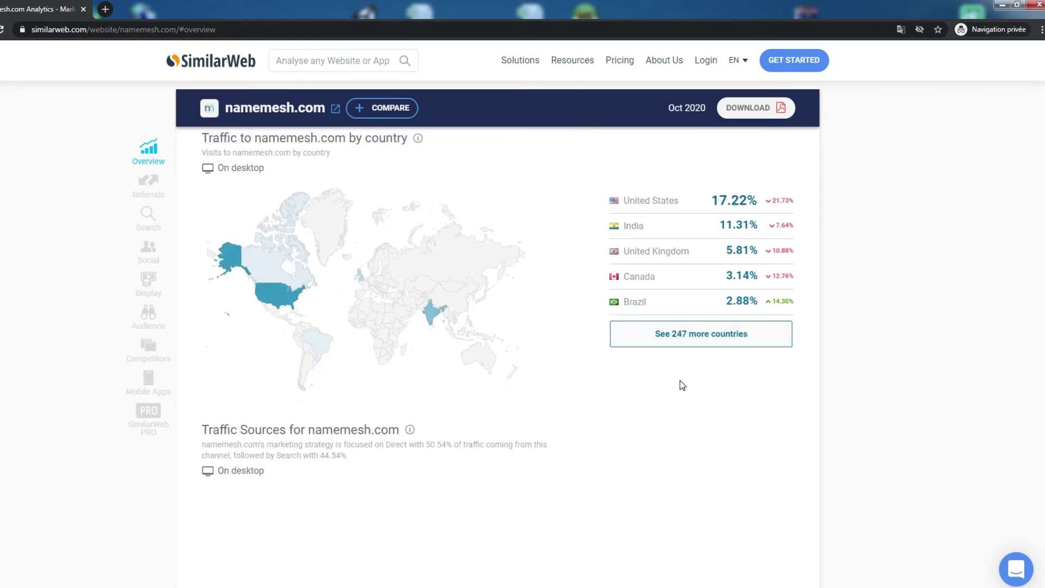
scroll(681, 379, "down", 2)
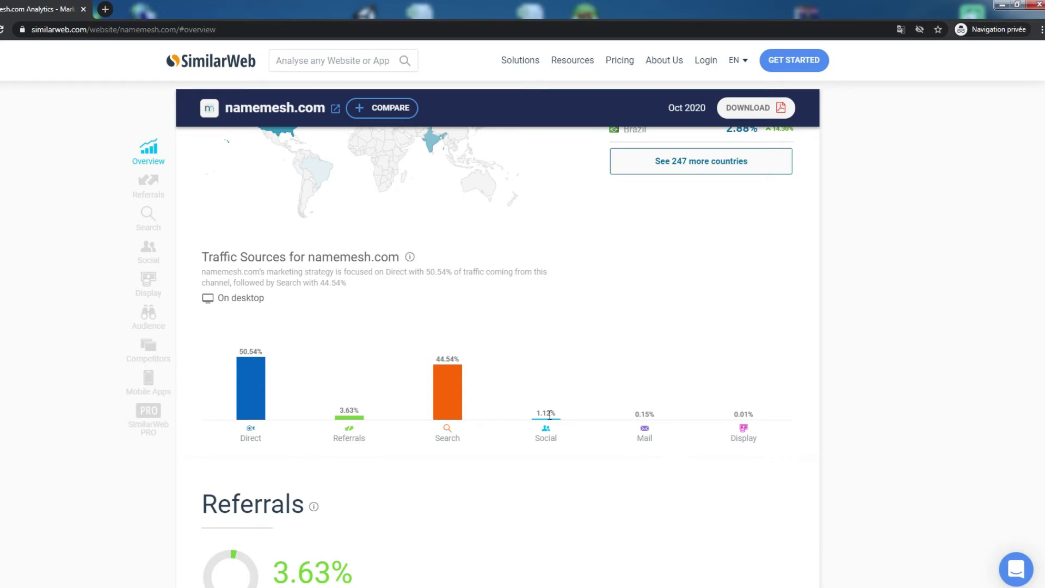
scroll(549, 413, "down", 4)
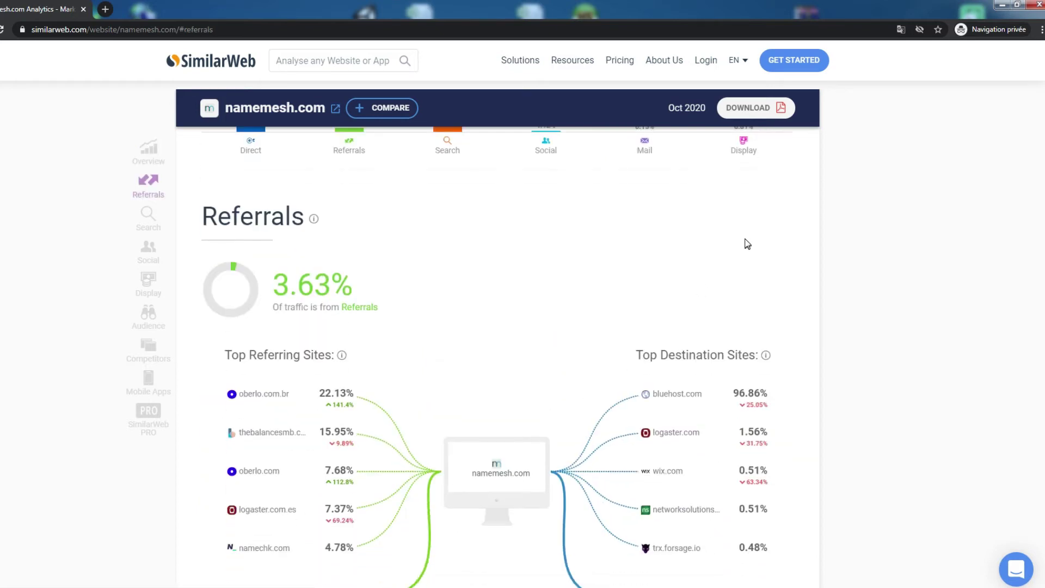
scroll(746, 244, "down", 1)
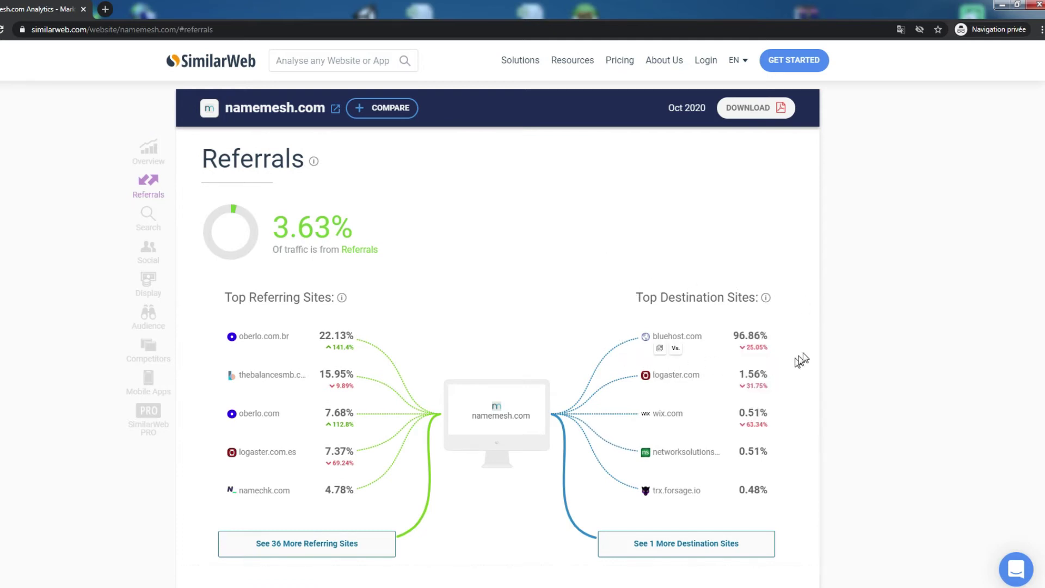
scroll(555, 381, "down", 3)
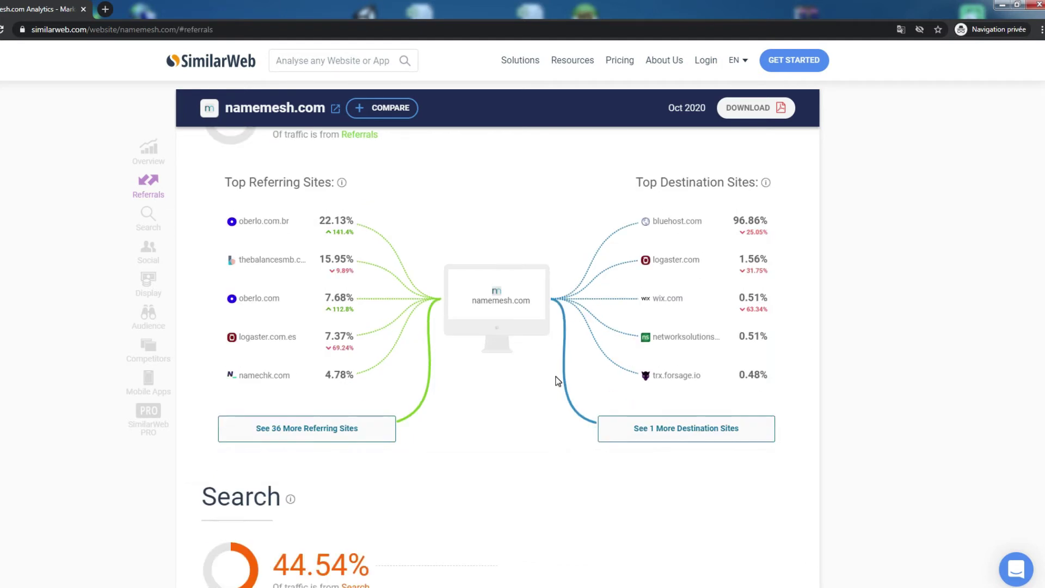
scroll(556, 381, "down", 3)
scroll(555, 382, "down", 3)
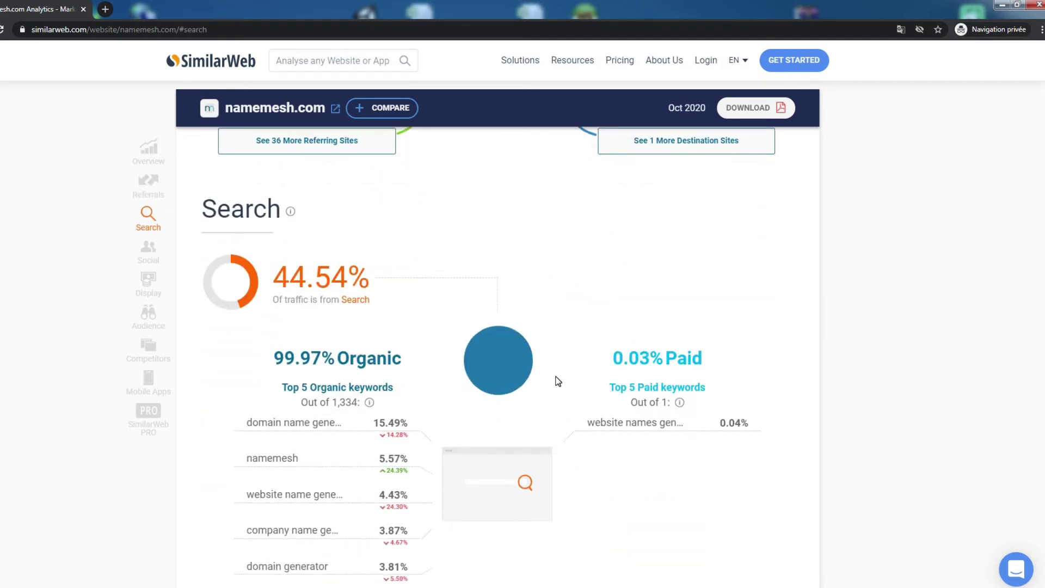
scroll(556, 381, "down", 1)
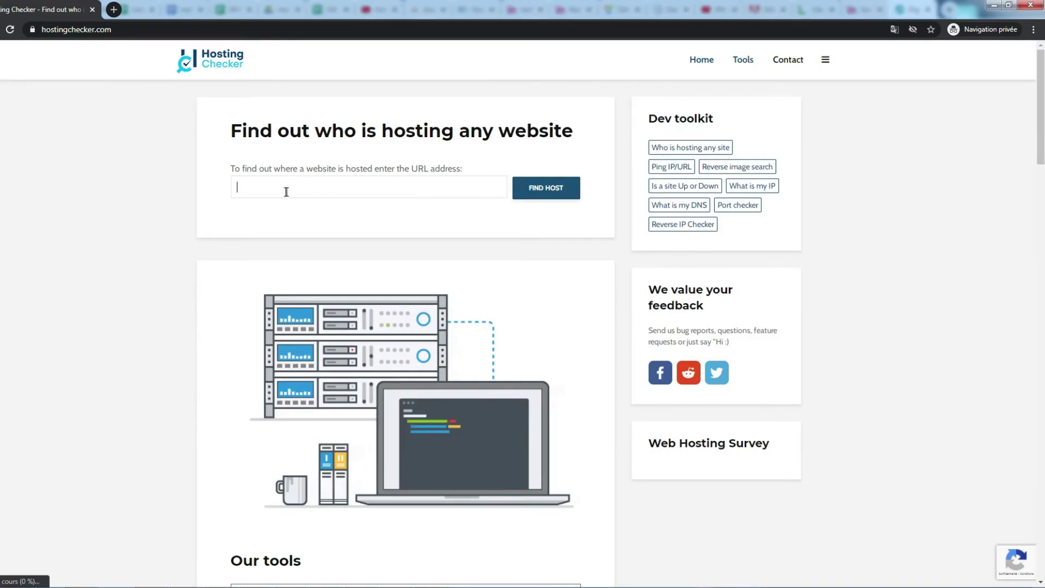
type("di")
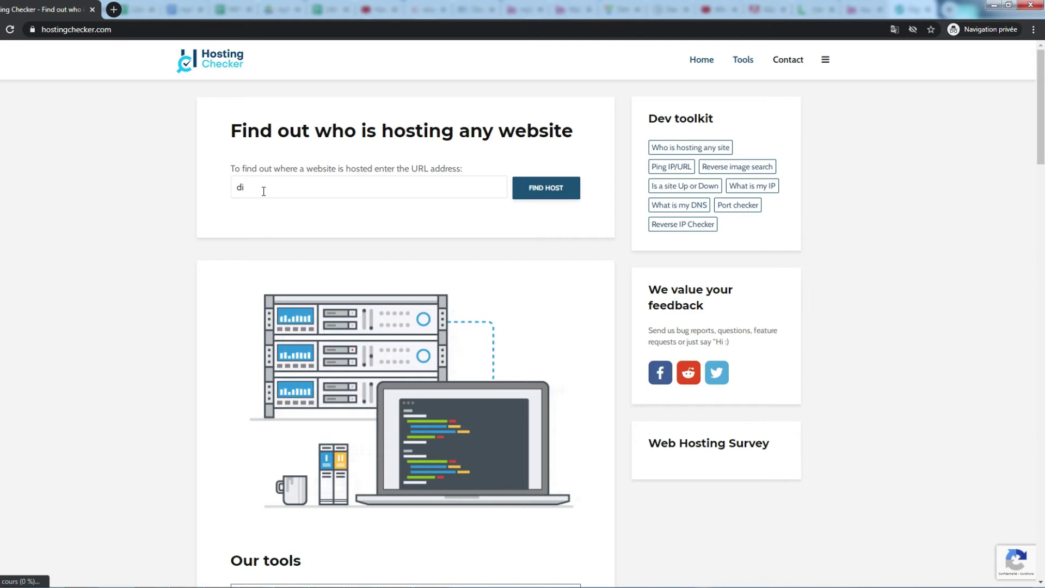
type("giseot")
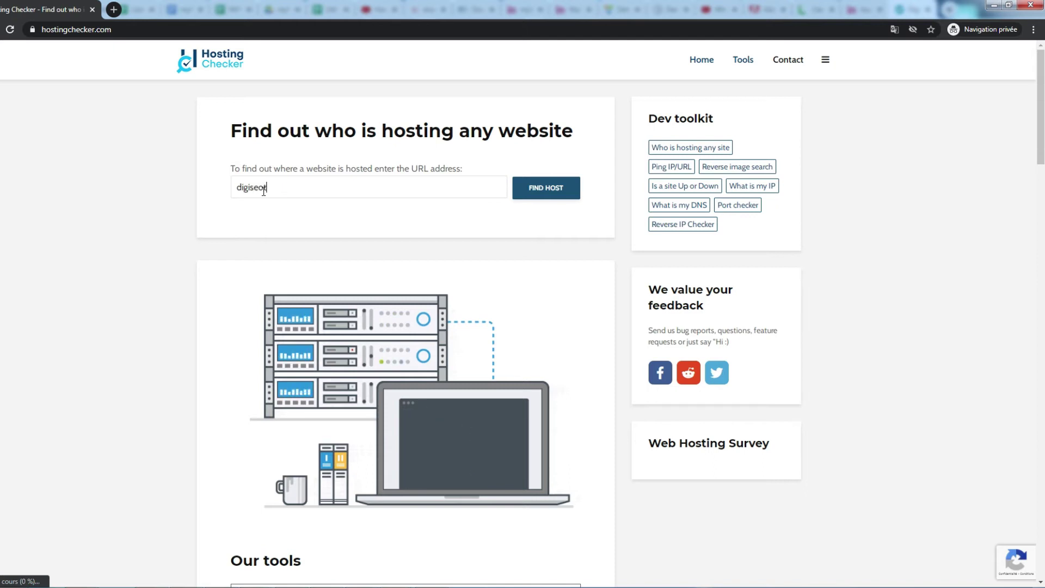
type("oo")
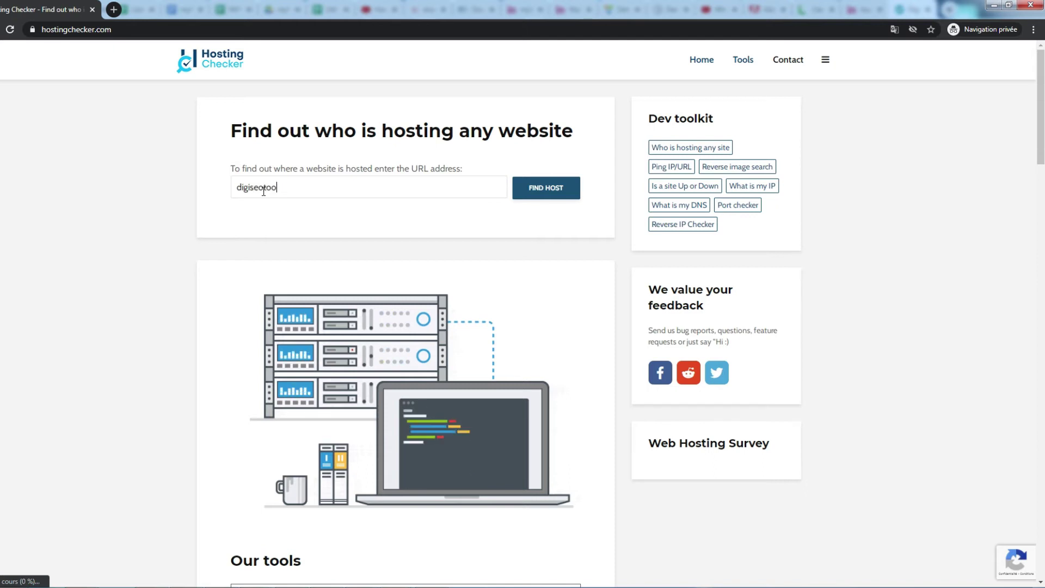
type("ls.com")
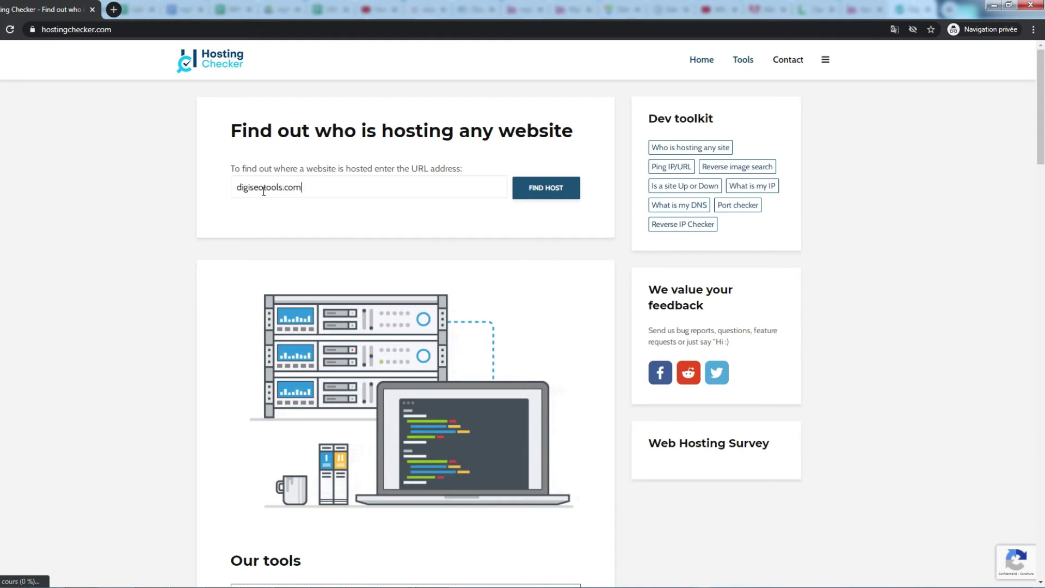
Step: Look up digiseotools.com in Hosting Checker, finding DigitalOcean, LLC in Santa Clara, United States
left_click(552, 195)
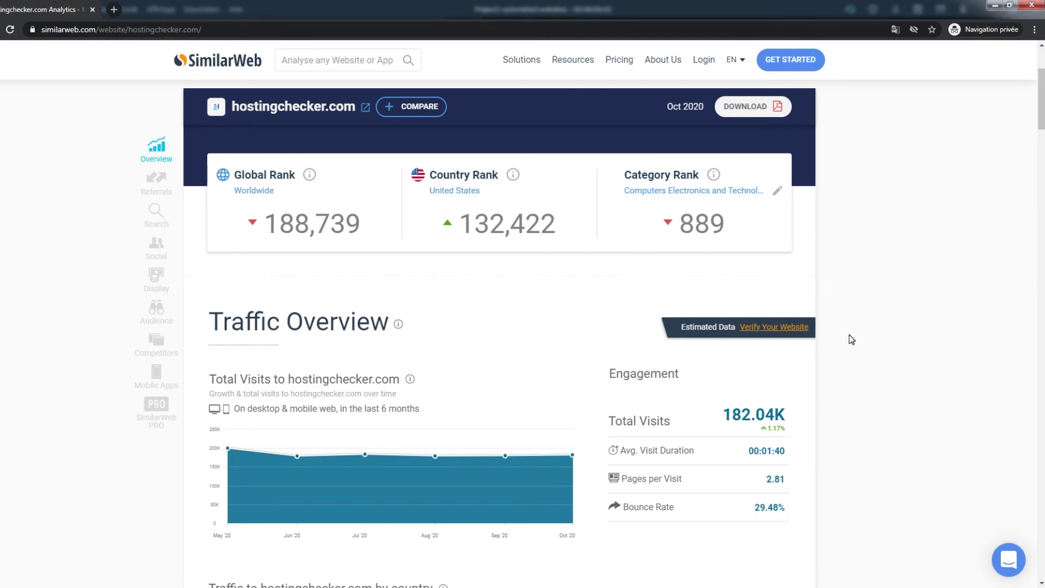
scroll(849, 339, "down", 2)
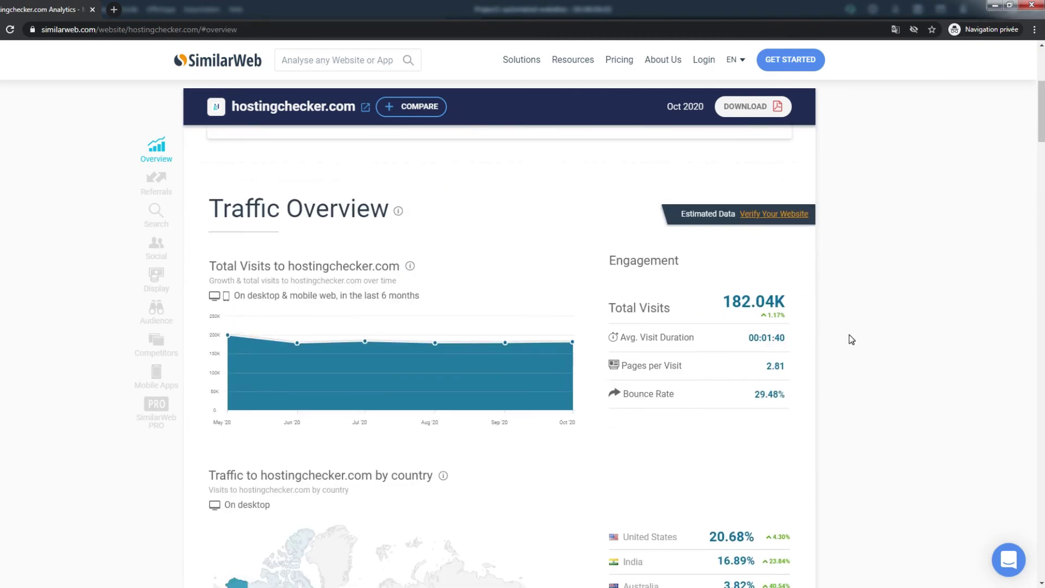
scroll(850, 340, "down", 1)
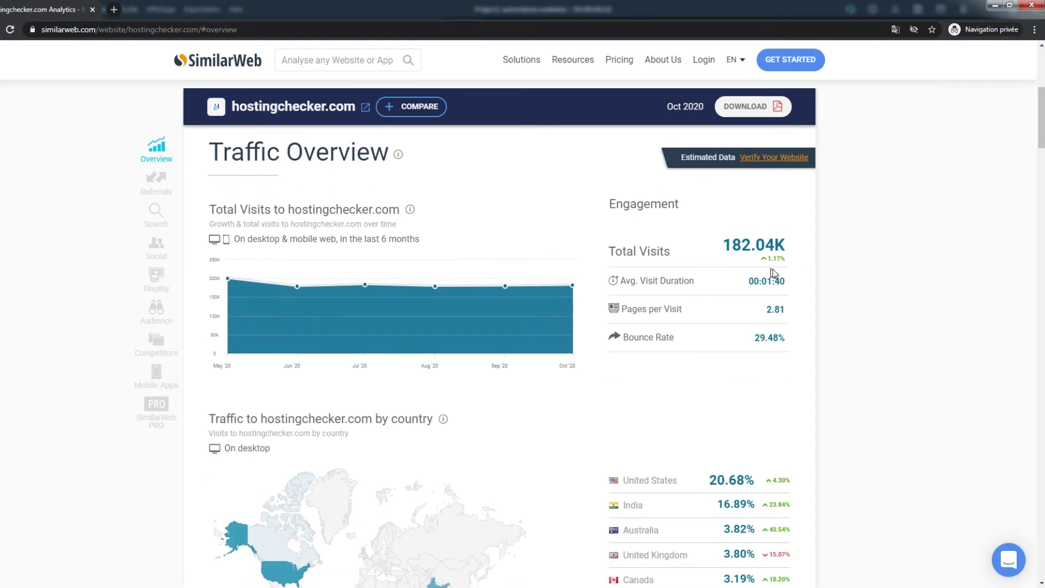
scroll(789, 281, "down", 1)
scroll(789, 282, "down", 3)
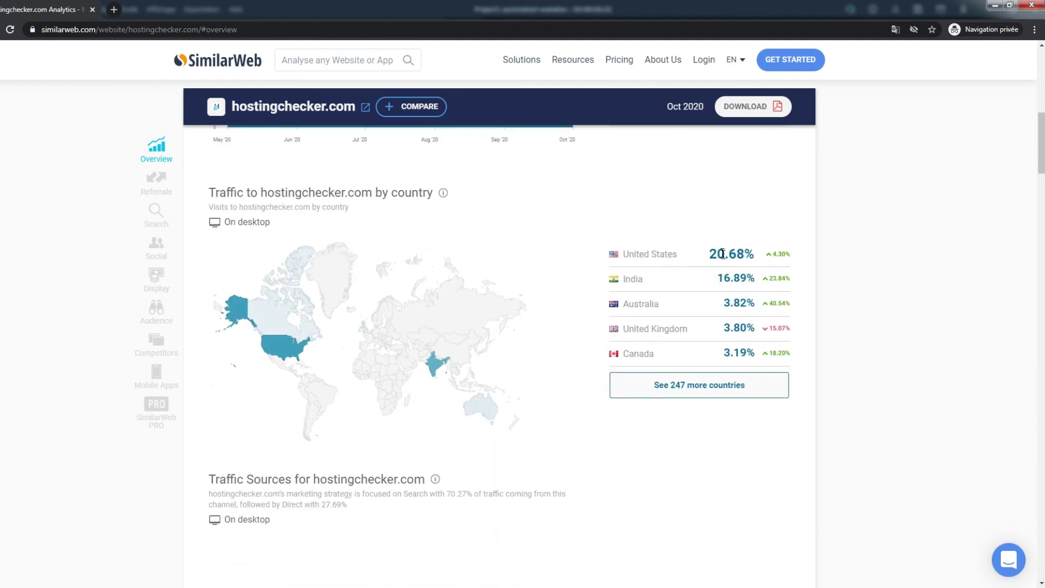
scroll(700, 299, "down", 1)
scroll(700, 299, "down", 3)
scroll(699, 299, "down", 1)
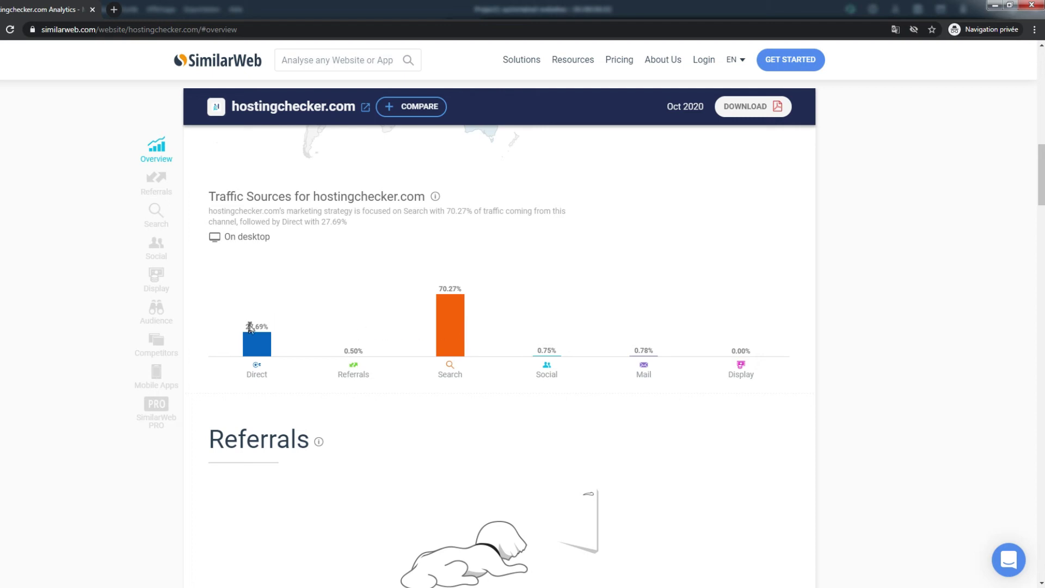
scroll(295, 324, "down", 3)
scroll(359, 347, "down", 2)
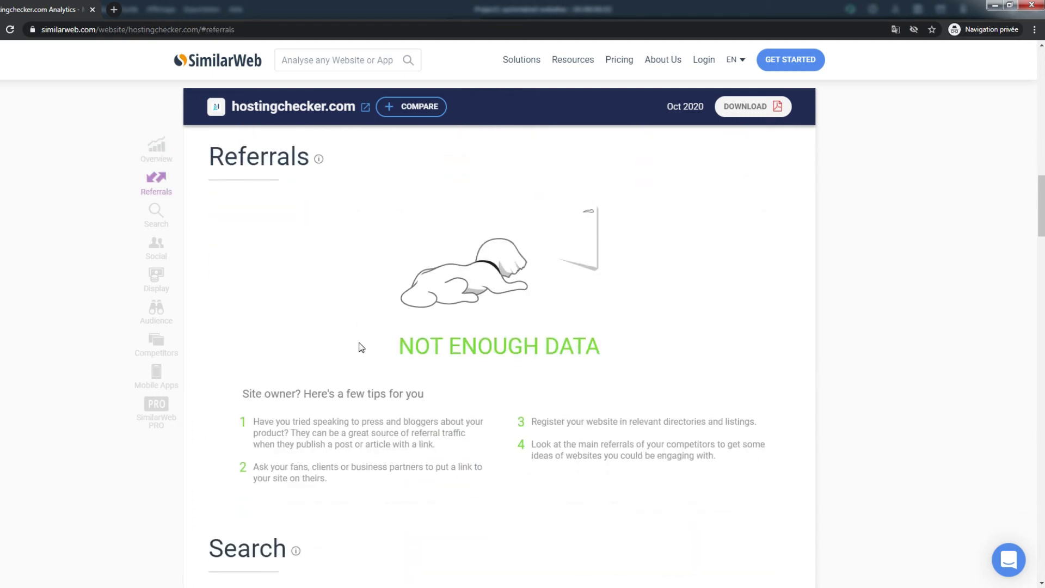
scroll(360, 347, "down", 2)
scroll(359, 347, "down", 2)
scroll(359, 347, "down", 1)
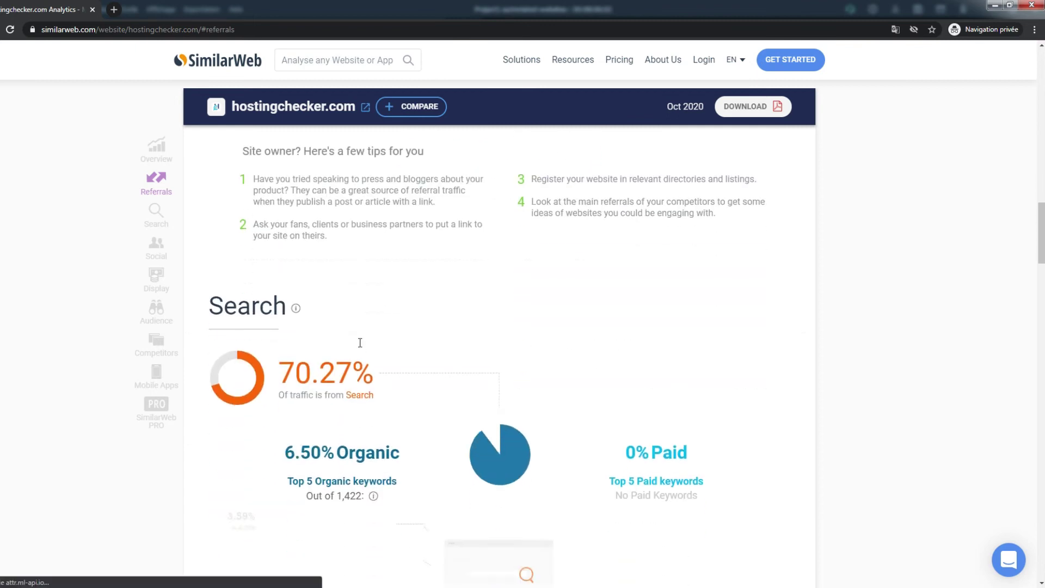
scroll(359, 343, "down", 2)
scroll(359, 344, "down", 1)
scroll(376, 317, "down", 2)
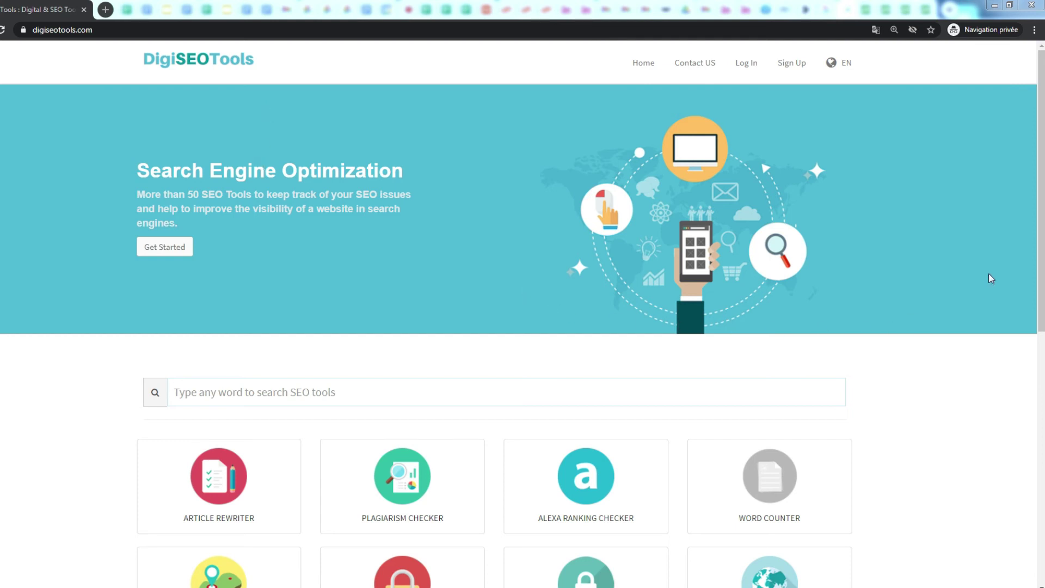
left_click_drag(1042, 257, 1041, 430)
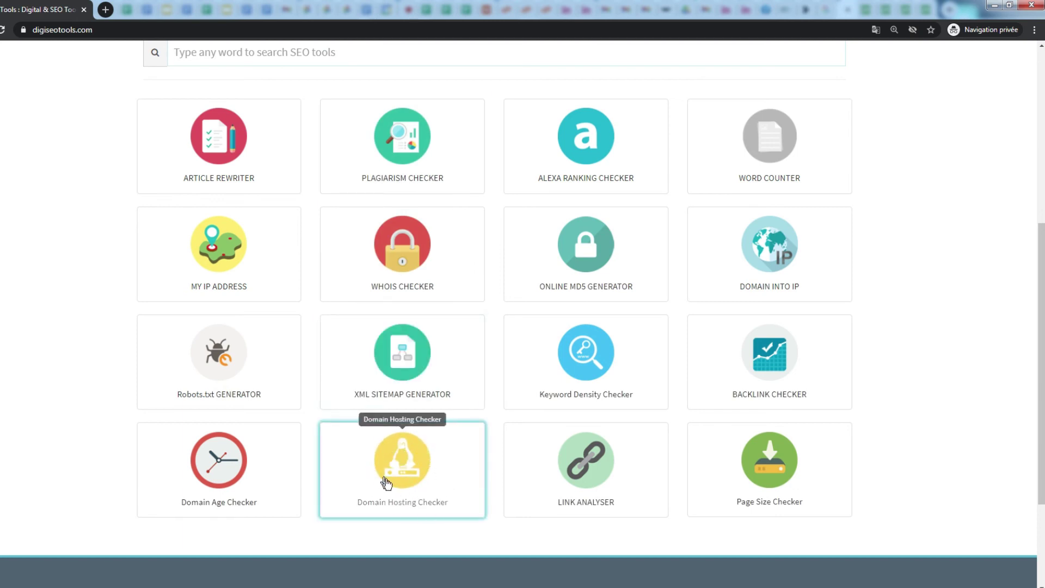
Step: Check digiseotools.com with Domain Hosting Checker: IP 199.188.200.236, hosted by Namecheap
left_click(423, 473)
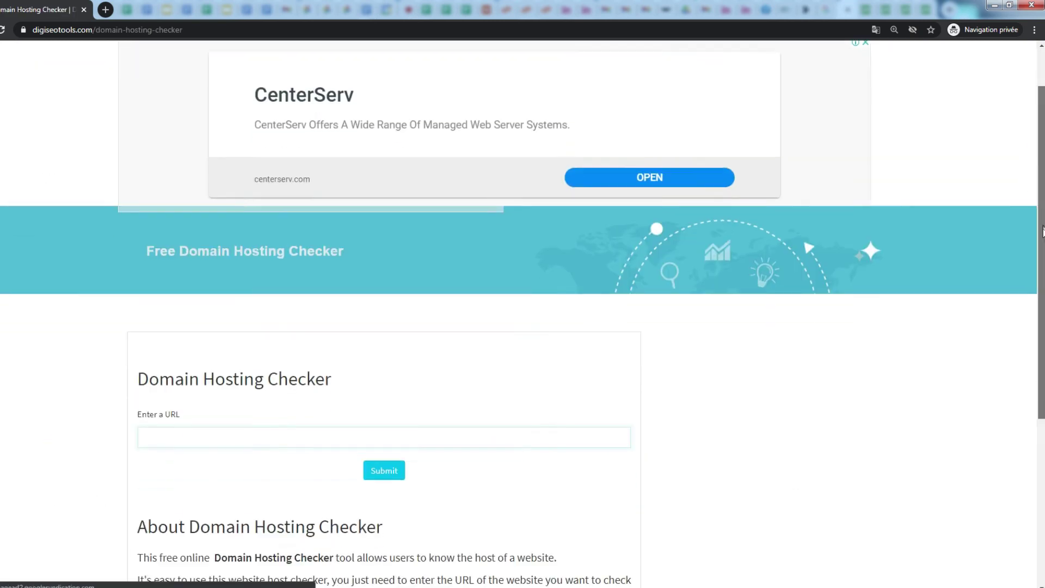
scroll(524, 327, "down", 1)
scroll(523, 327, "down", 1)
left_click(384, 329)
left_click(380, 351)
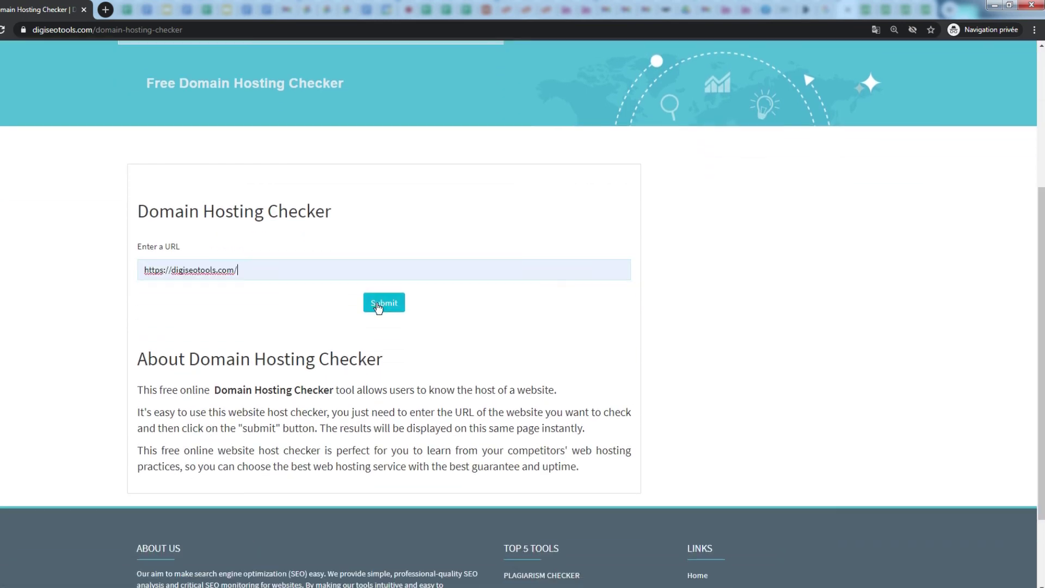
left_click(378, 307)
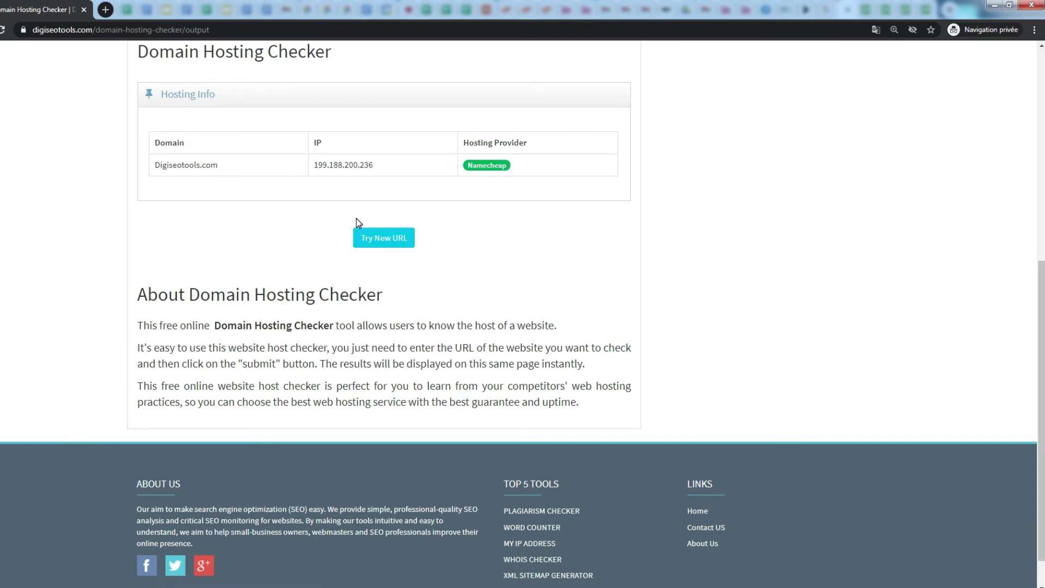
scroll(588, 249, "up", 2)
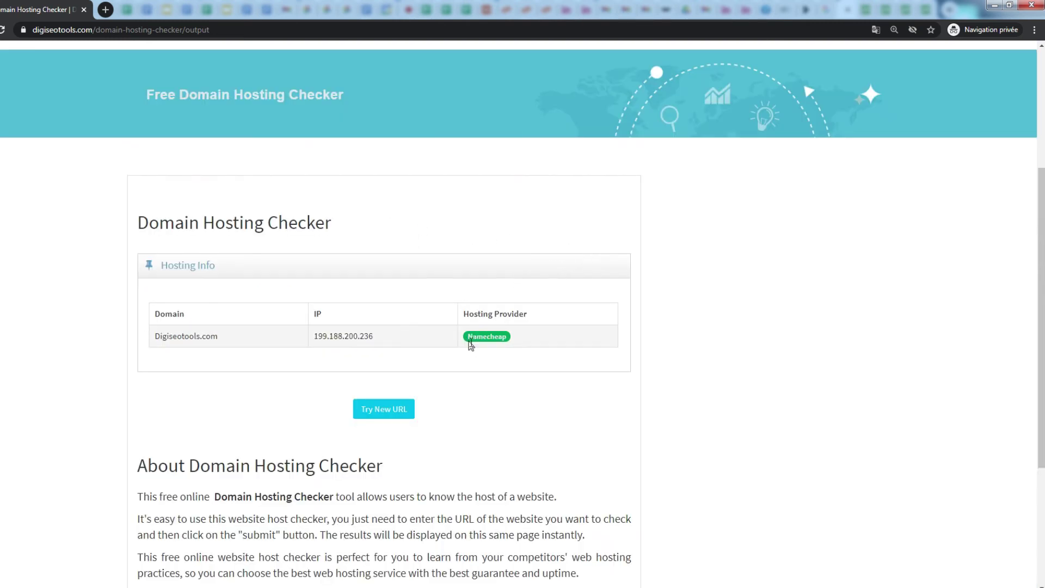
scroll(505, 341, "up", 2)
scroll(506, 342, "down", 2)
scroll(564, 336, "down", 2)
Step: Scan revutech.com on WPDetector, revealing WordPress with Astra, GTranslate and Jetpack
key("ctrl+Tab")
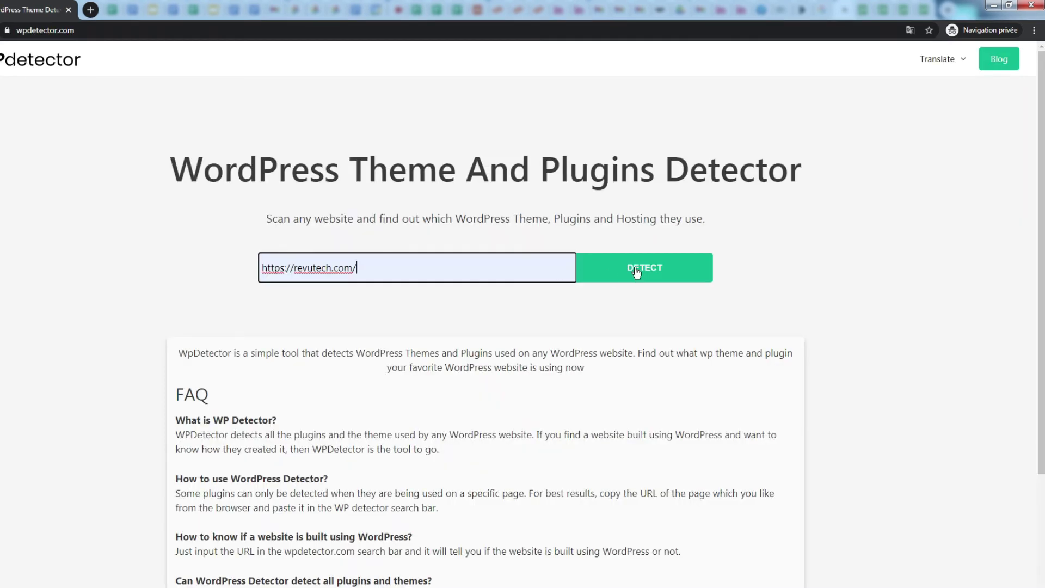
left_click(635, 270)
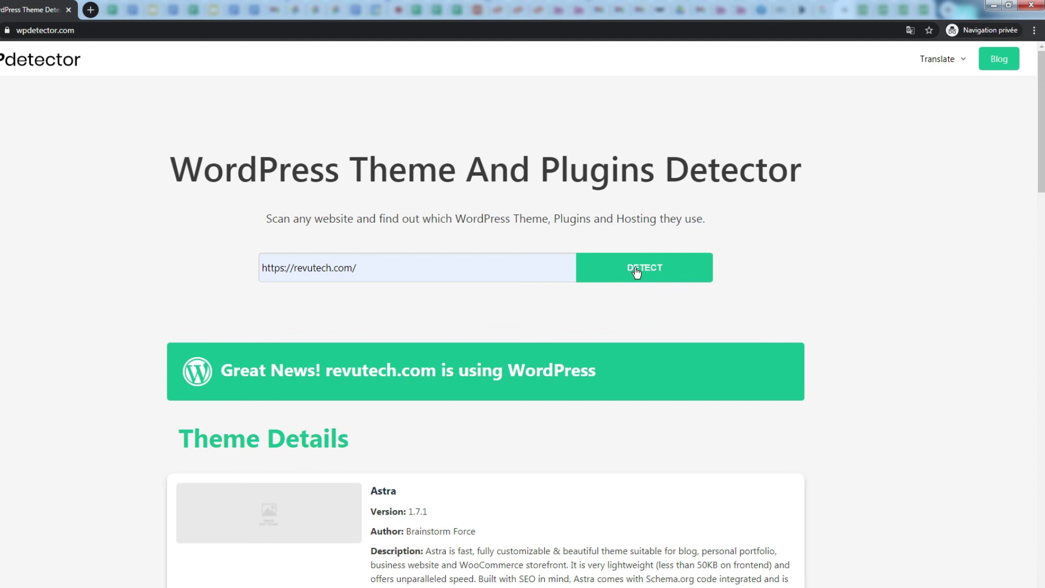
scroll(609, 331, "down", 2)
scroll(608, 331, "down", 2)
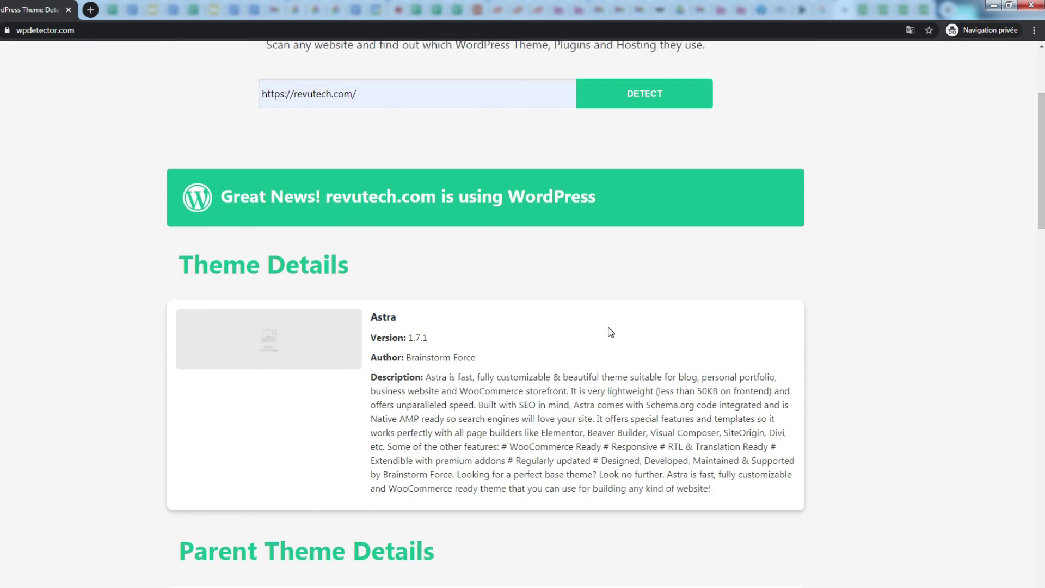
scroll(608, 332, "up", 2)
scroll(609, 332, "up", 2)
scroll(609, 332, "down", 2)
scroll(608, 332, "down", 3)
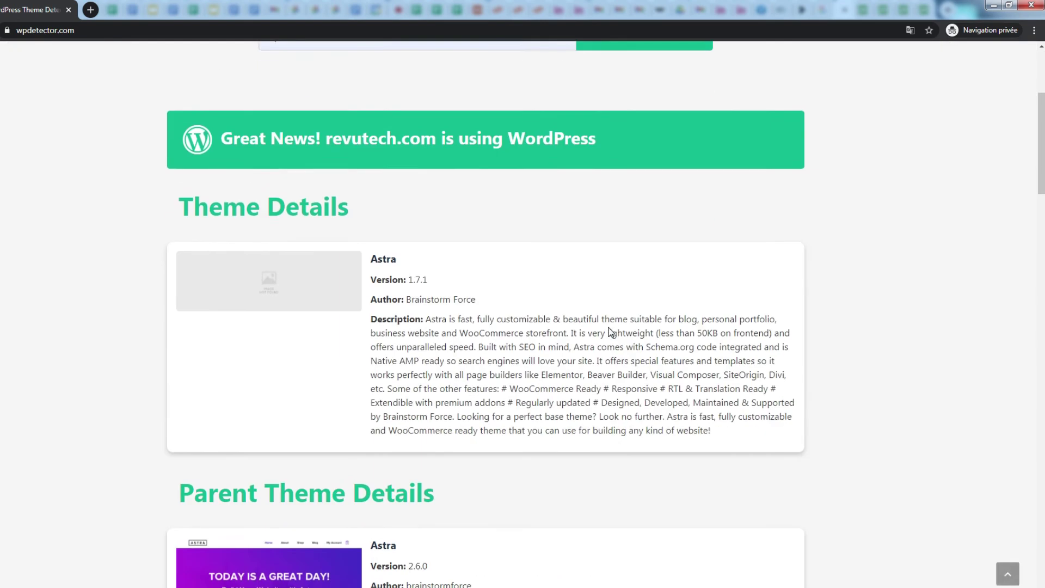
scroll(608, 332, "down", 3)
scroll(608, 331, "down", 3)
scroll(608, 327, "down", 3)
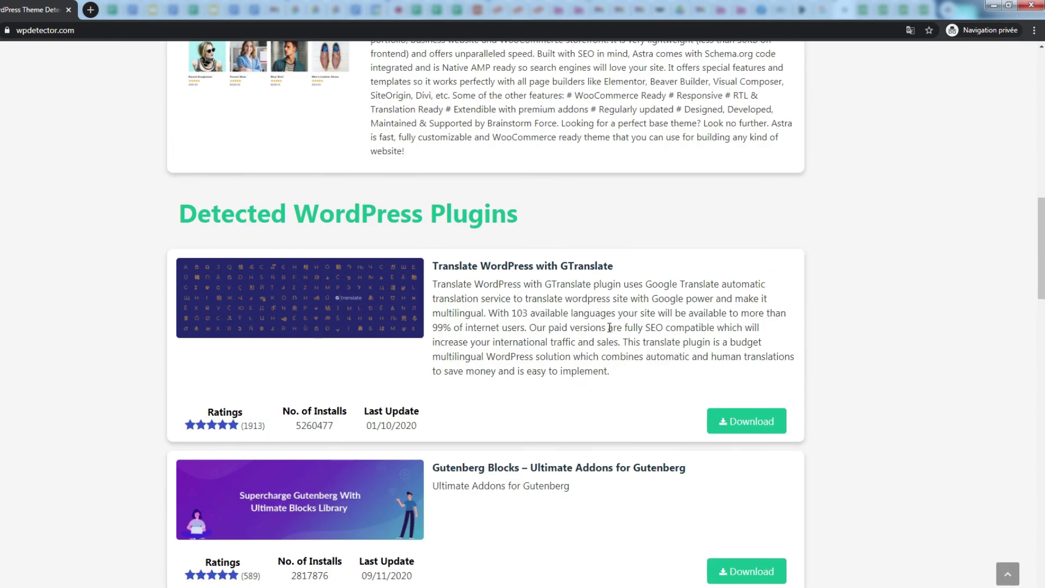
scroll(609, 327, "down", 2)
scroll(609, 327, "down", 1)
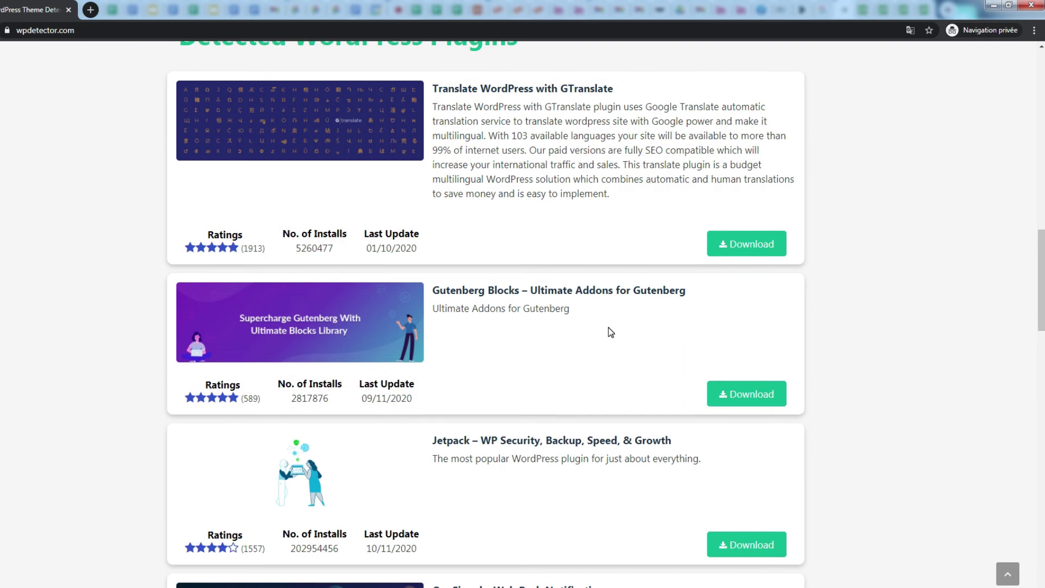
scroll(609, 332, "down", 2)
scroll(608, 332, "down", 1)
scroll(609, 332, "down", 3)
scroll(609, 332, "down", 1)
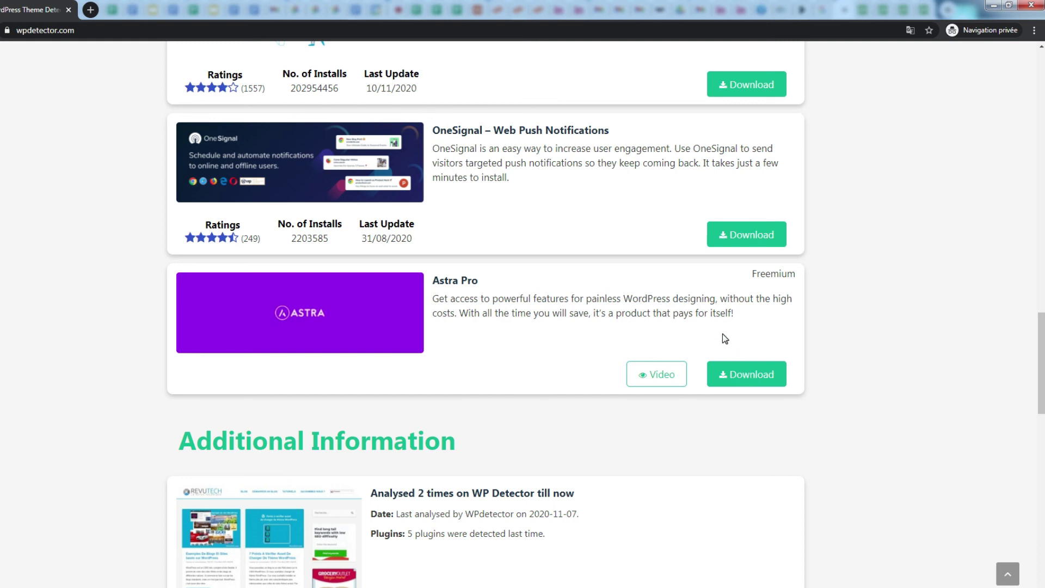
scroll(722, 334, "down", 2)
key("ctrl+Tab")
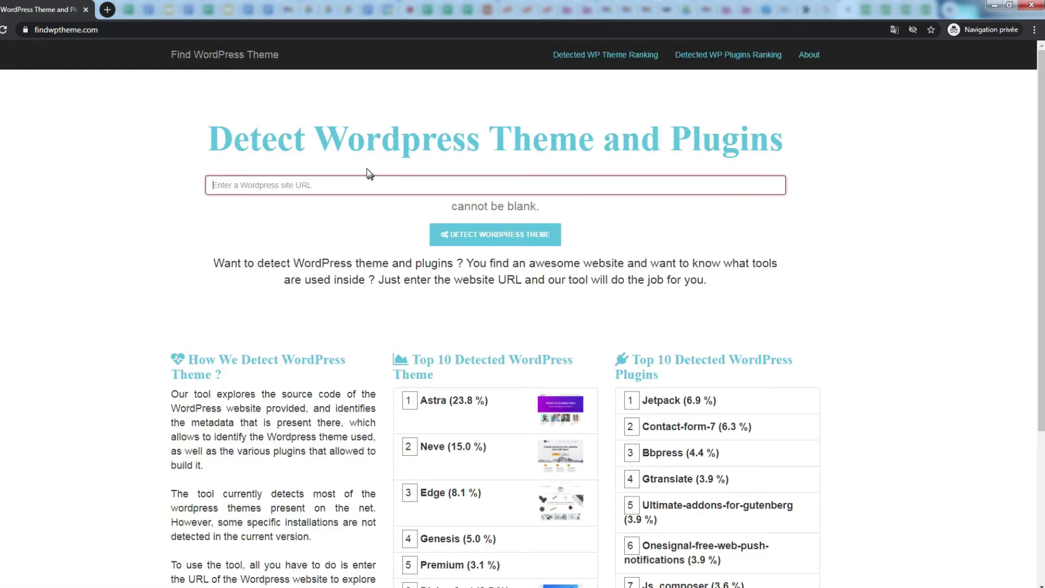
scroll(399, 317, "down", 5)
scroll(400, 317, "down", 2)
scroll(400, 317, "up", 5)
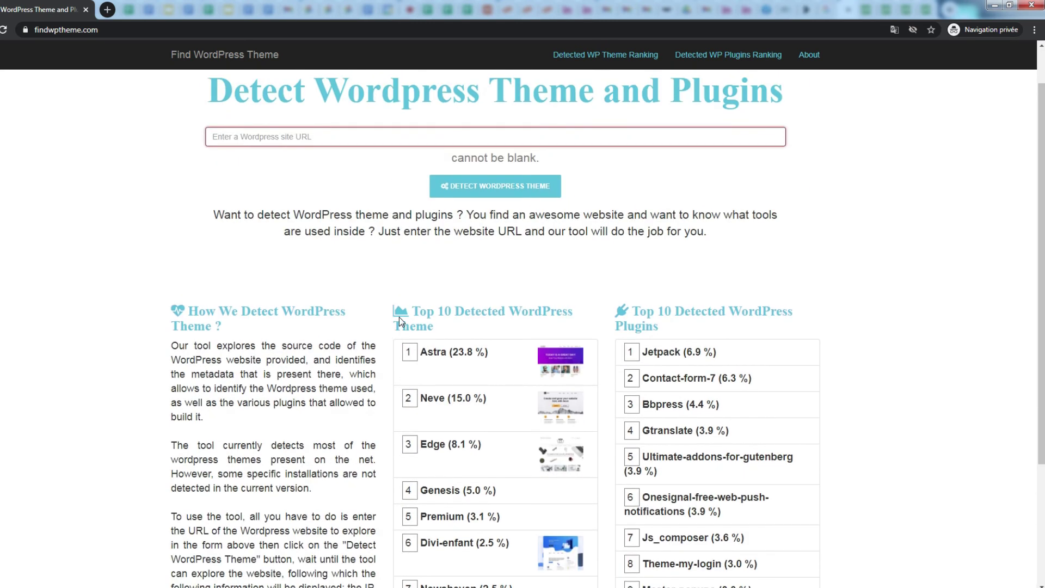
scroll(400, 317, "up", 2)
type("https://revutech.com/")
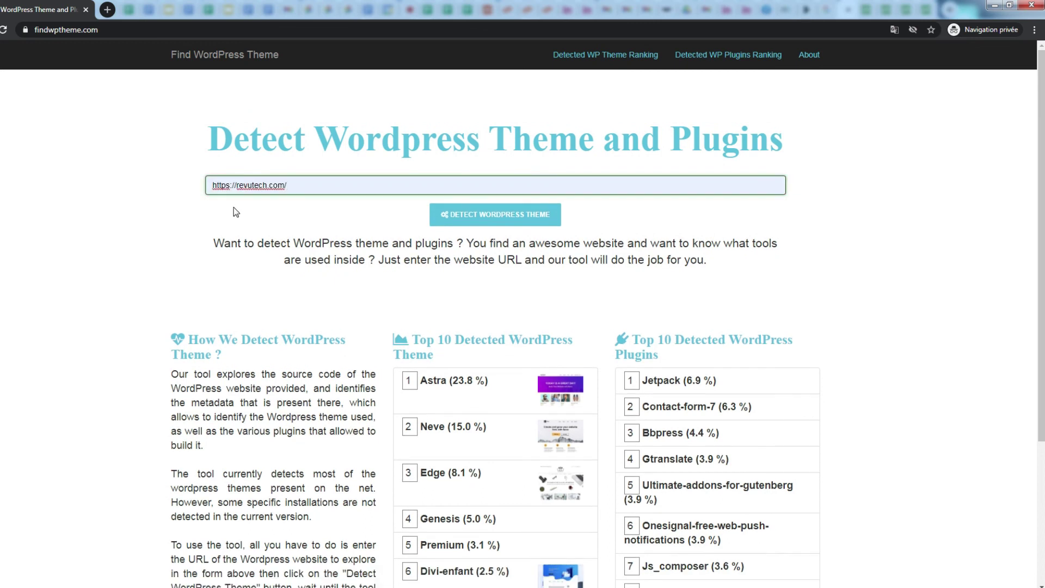
left_click(476, 218)
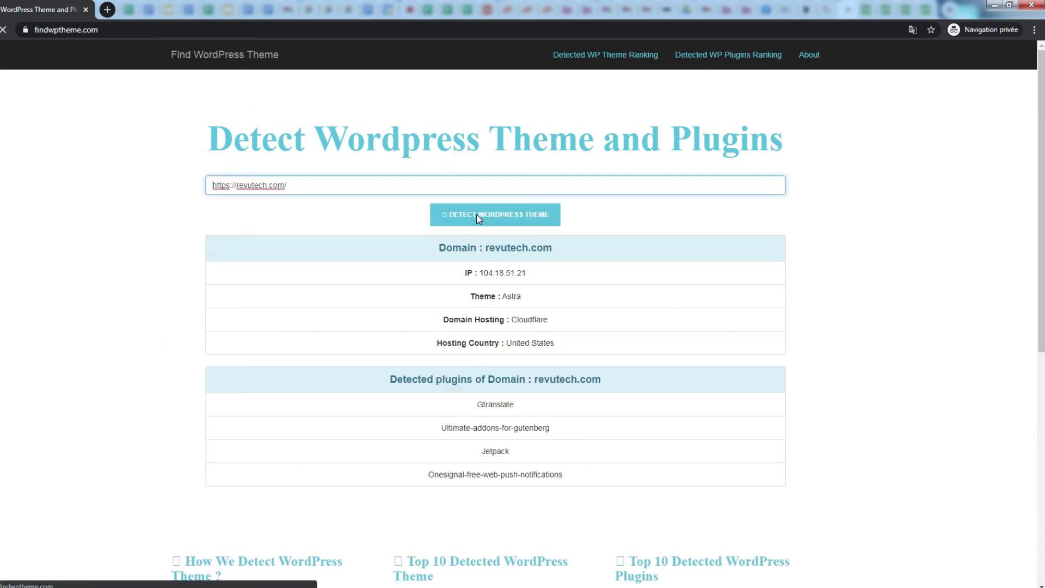
scroll(470, 237, "down", 1)
scroll(464, 265, "down", 1)
scroll(463, 263, "up", 2)
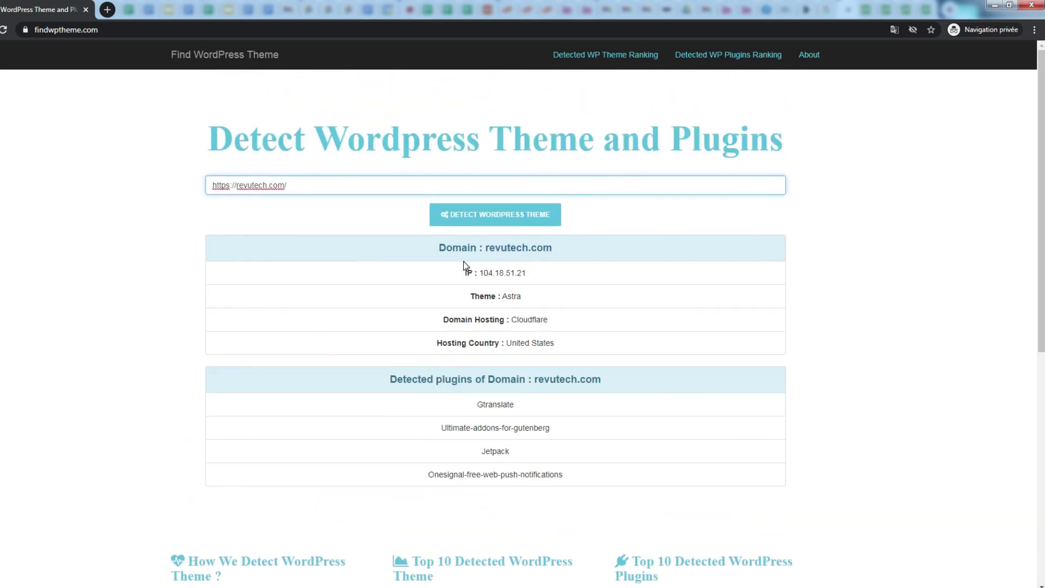
scroll(463, 266, "down", 2)
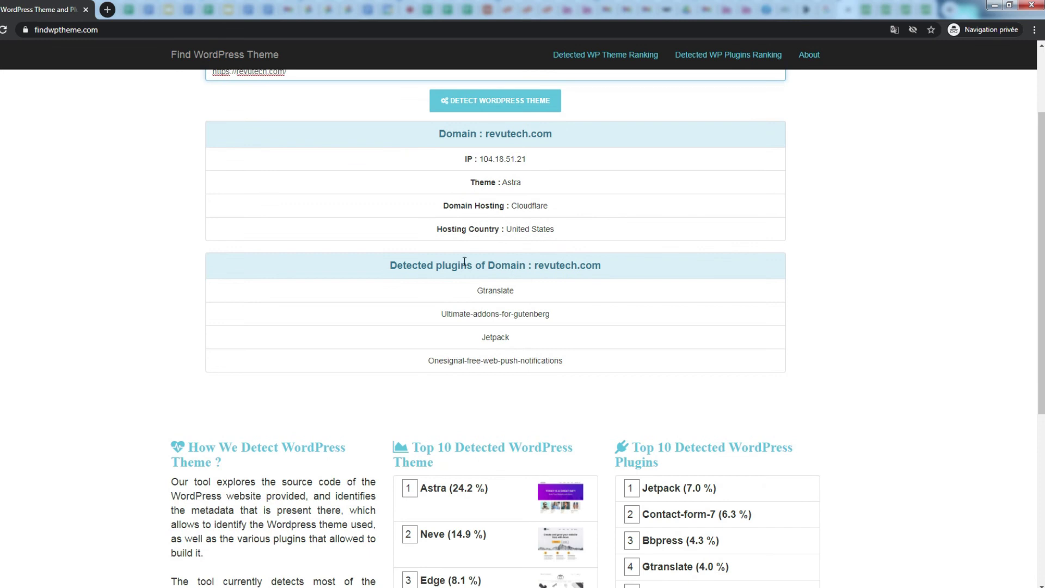
scroll(464, 265, "up", 2)
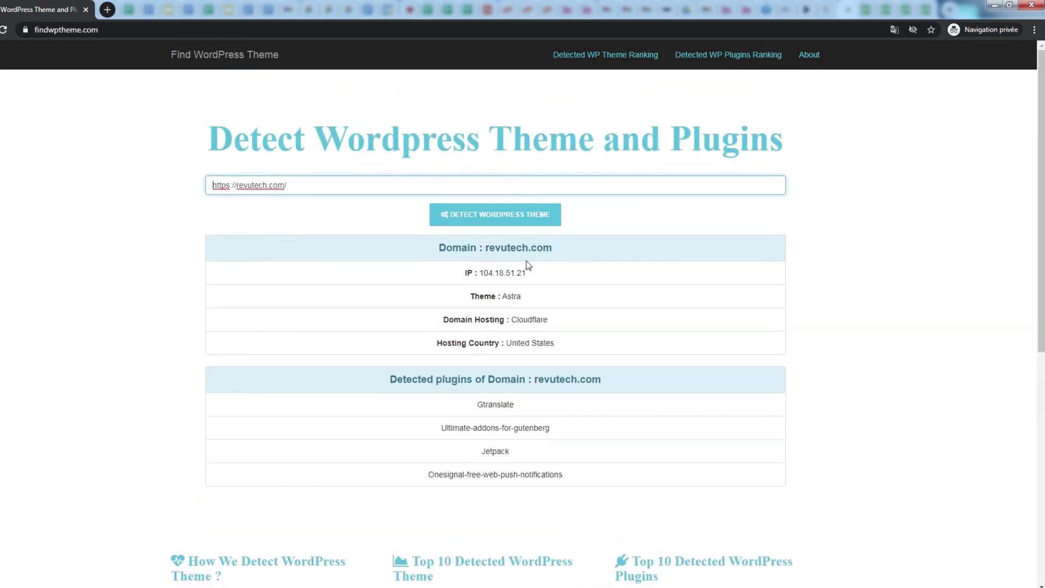
Step: View the Detected WP Theme Ranking, led by Astra at 24.2%, then the Jetpack-topped plugins ranking
left_click(613, 57)
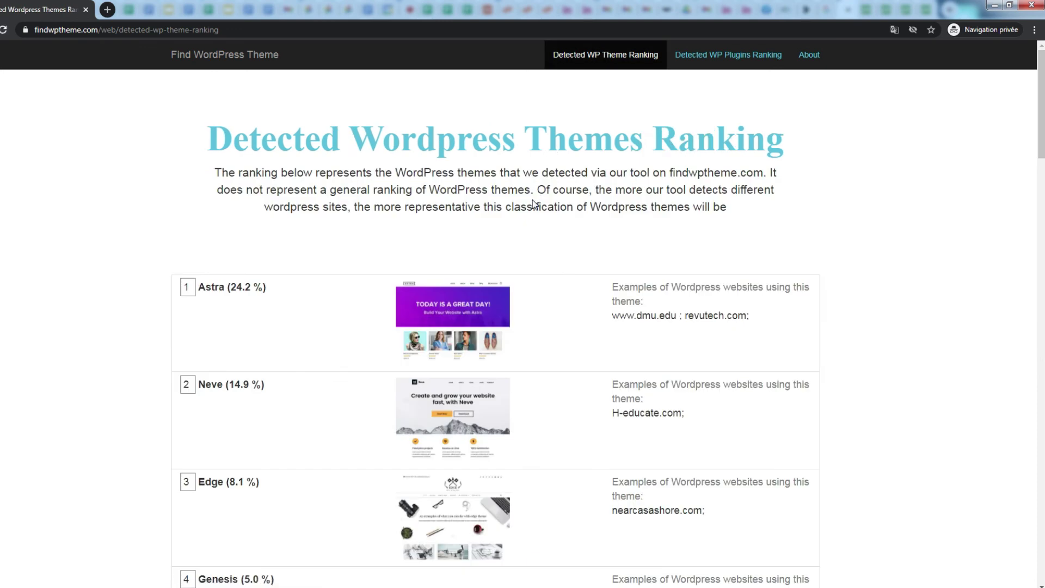
scroll(533, 202, "down", 3)
scroll(533, 202, "up", 1)
scroll(532, 202, "down", 1)
scroll(533, 203, "down", 2)
scroll(532, 203, "down", 3)
scroll(533, 203, "up", 6)
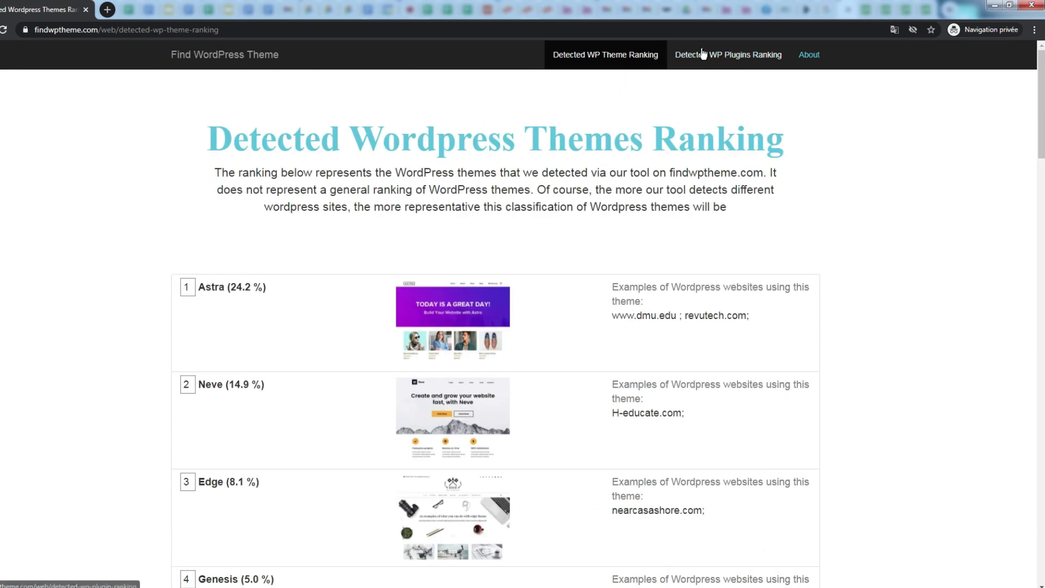
left_click(699, 57)
scroll(605, 194, "down", 4)
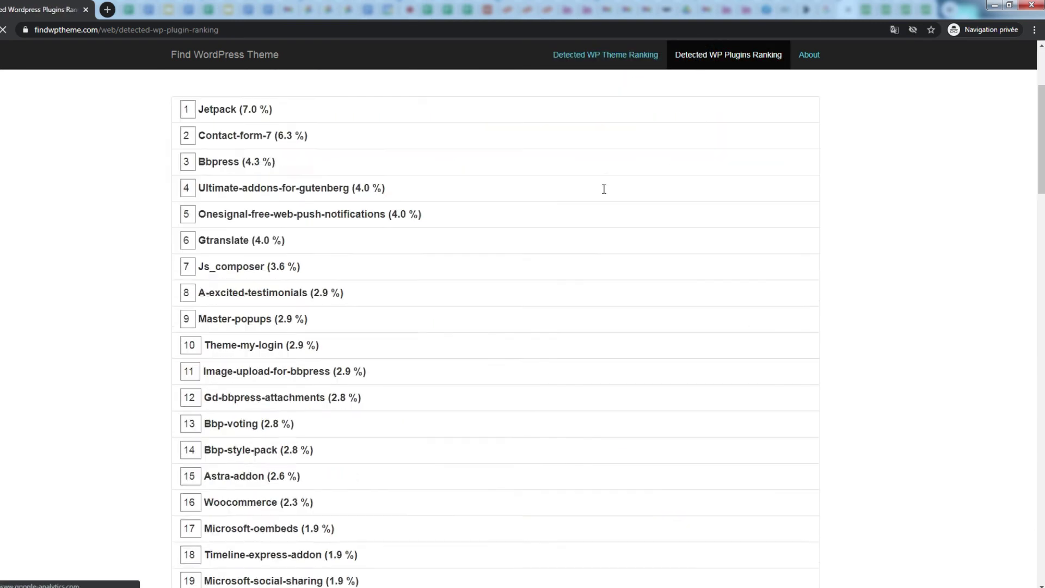
scroll(606, 194, "down", 3)
scroll(605, 193, "down", 3)
scroll(605, 194, "up", 5)
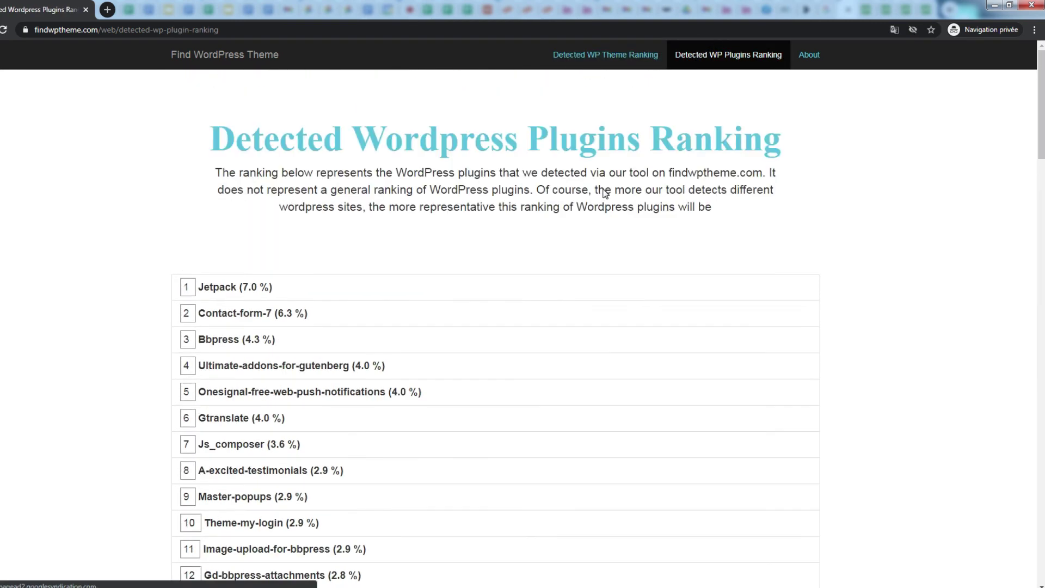